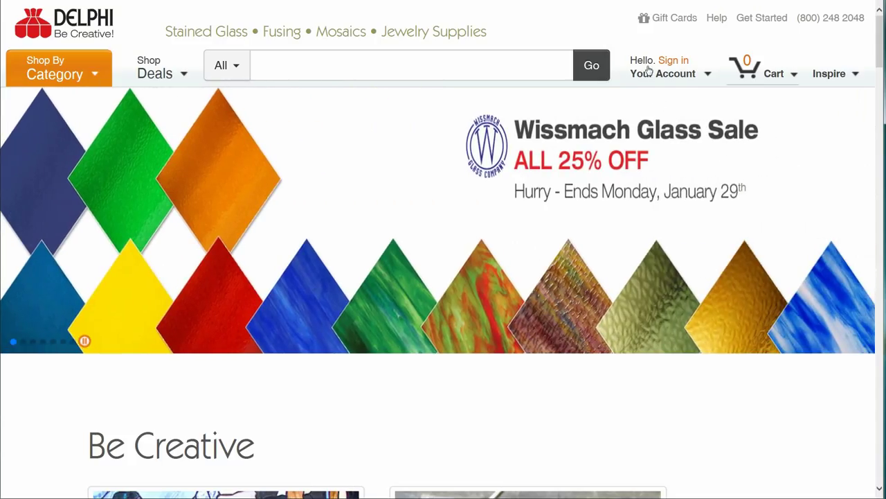
Open the new-account sign-up form from the Your Account sign-in page.
mouse_move(648, 72)
left_click(653, 106)
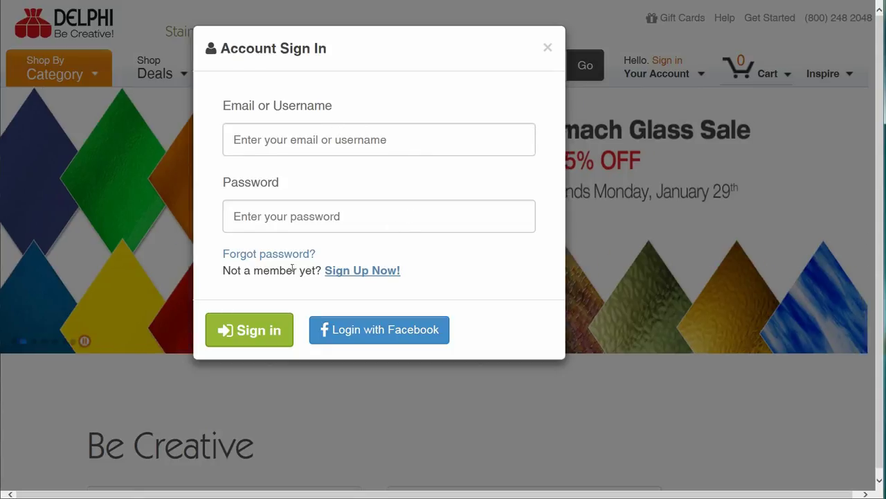
left_click(353, 271)
Enter a username and password for the new account.
left_click(108, 236)
type("GlassGuy85")
key("Tab")
type("********")
key("Tab")
Fill in the account e-mail address and submit the registration.
scroll(121, 272, "down", 3)
left_click(121, 269)
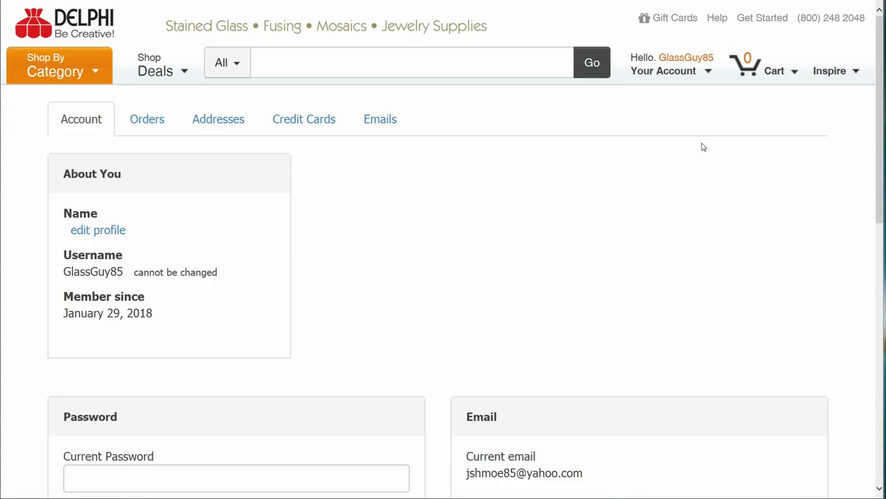
Start the artist gallery profile setup and name the gallery 'So conFUSED'.
mouse_move(630, 73)
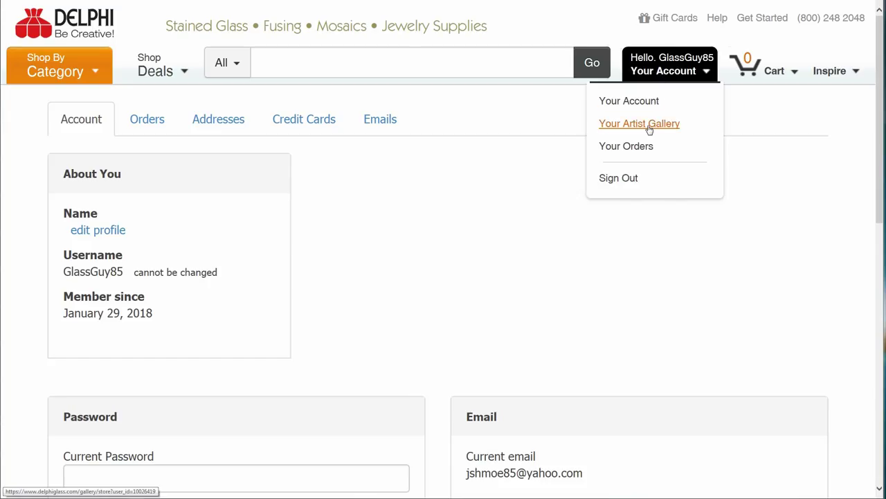
left_click(649, 128)
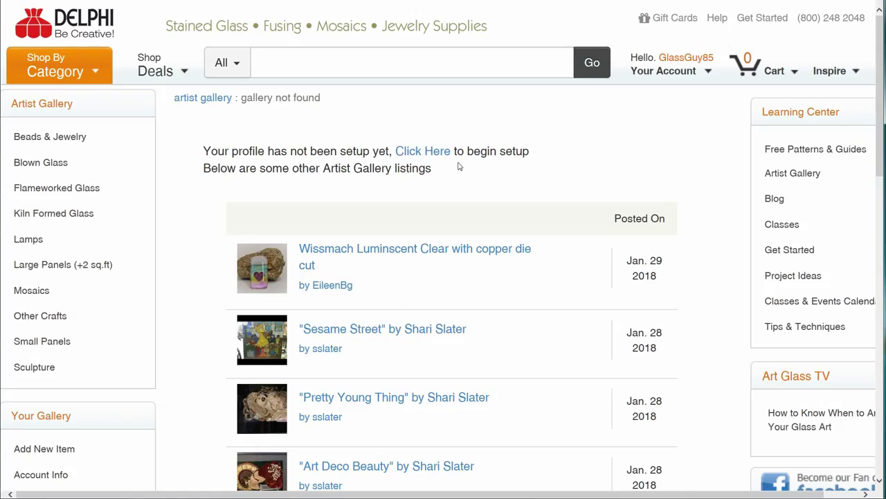
left_click(434, 155)
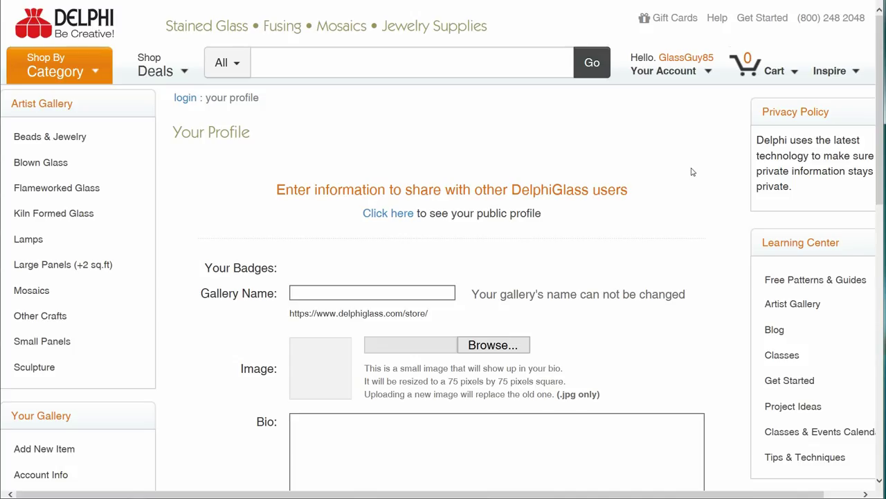
key("Tab")
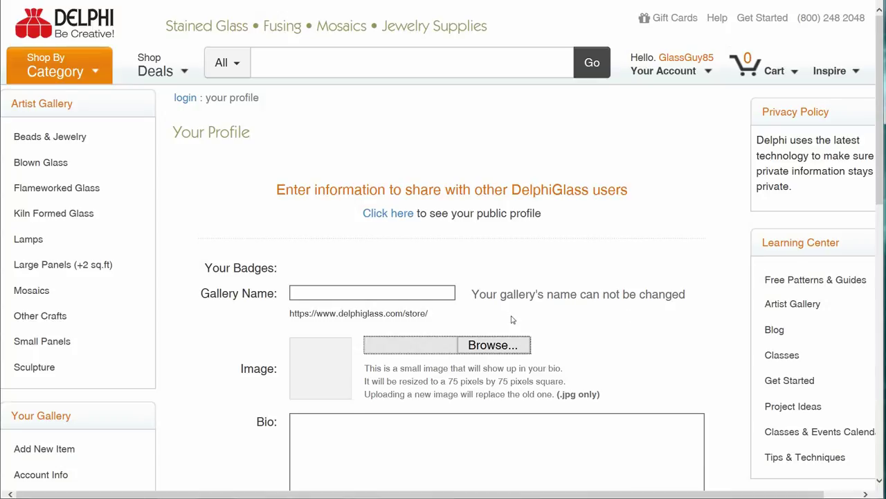
left_click(402, 288)
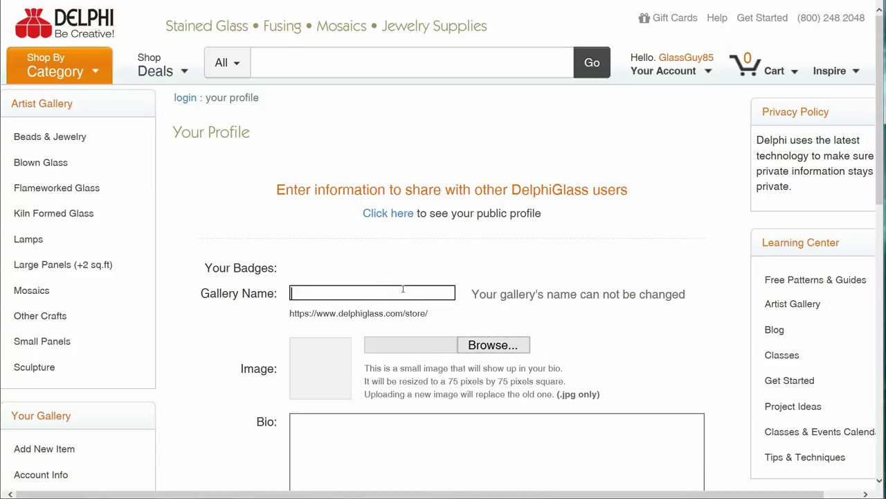
type("So conFUSED")
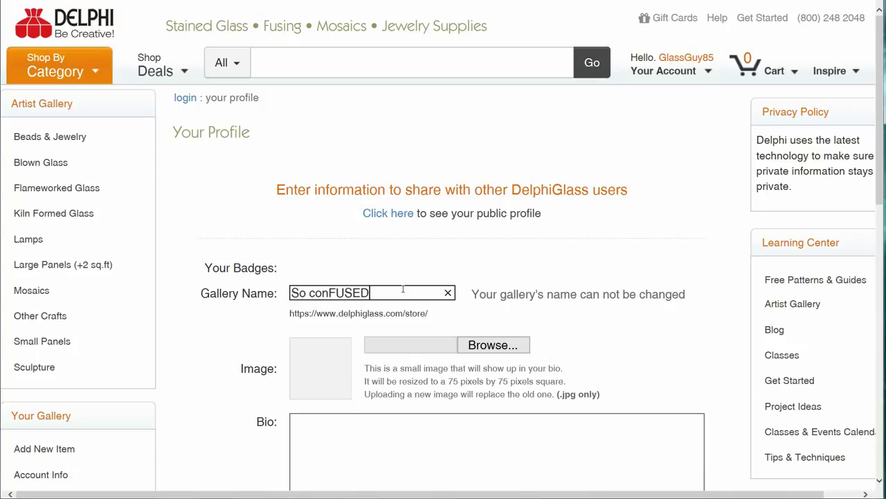
Upload the GlassGuy portrait image as the profile picture.
left_click(476, 351)
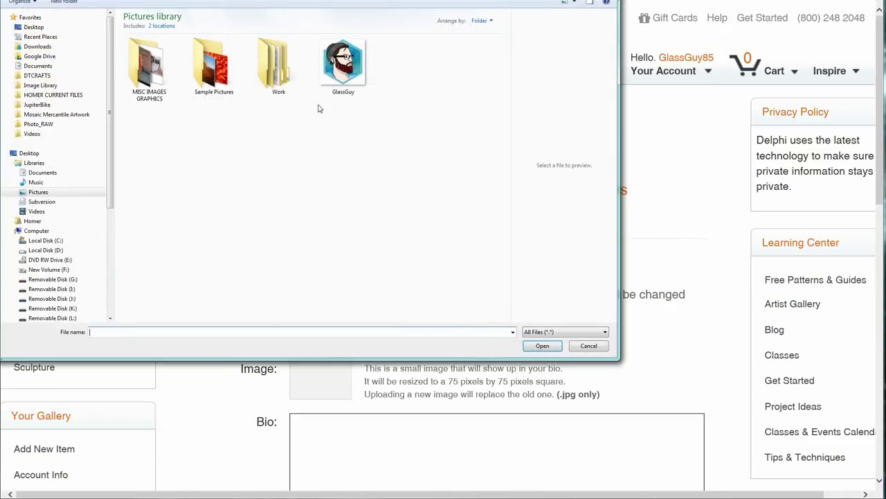
left_click(327, 69)
left_click(542, 346)
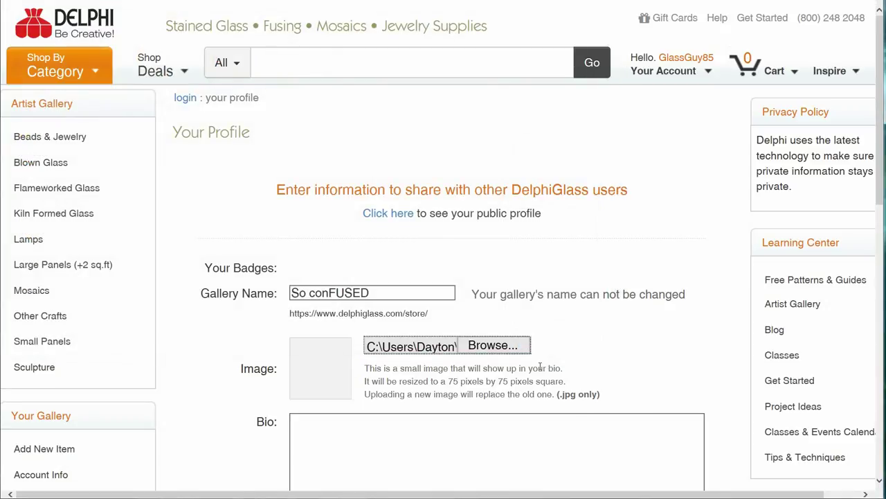
Paste the glass-art bio paragraph into the profile.
scroll(451, 395, "down", 3)
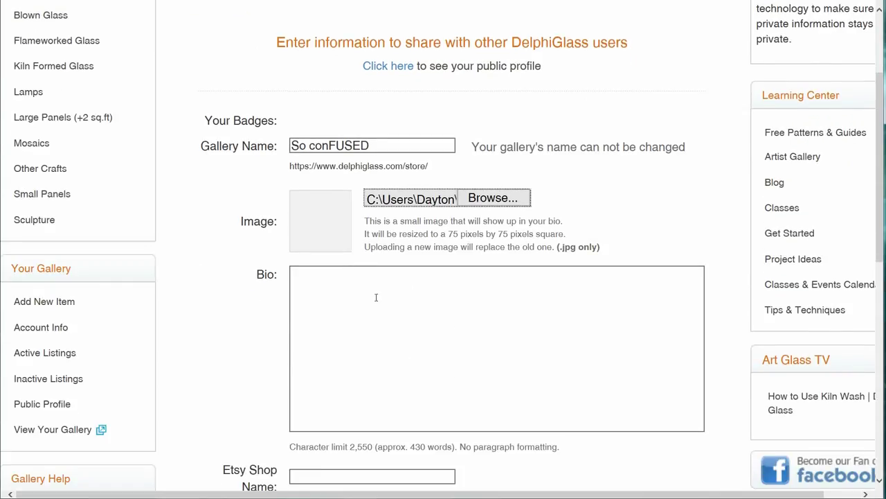
left_click(376, 296)
type("I'm very passionate about glass art. I really enjoy out-of-the-box artwork and conceptual design. Seeing a well planned and executed project come to life is exciting to me. I would love to share that excitement with you.")
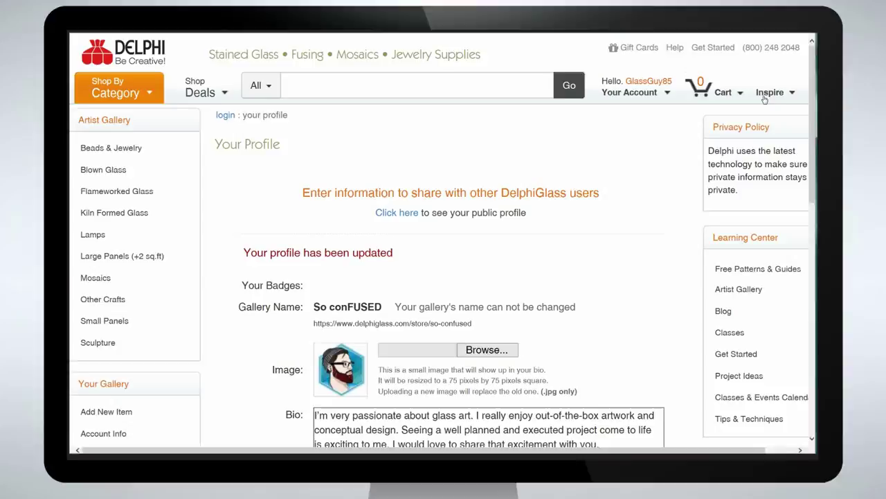
Go to Inspire > Artist Gallery and choose Share Your Artwork to begin a listing.
left_click(830, 71)
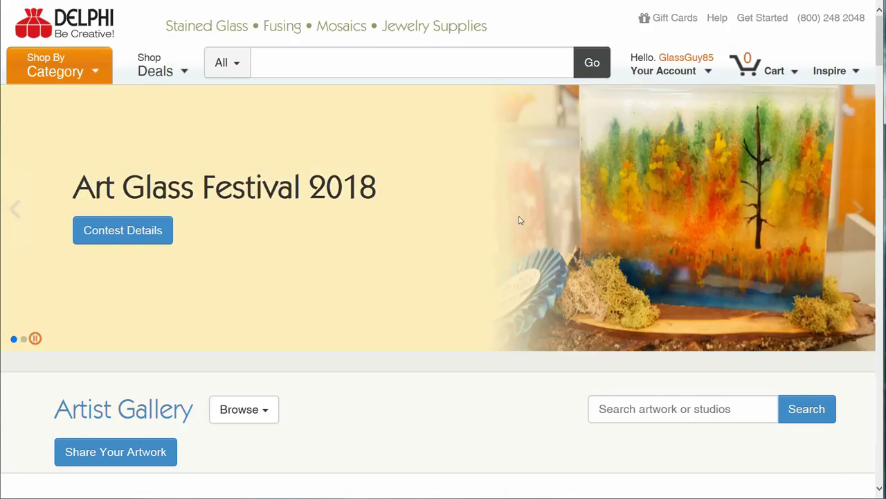
scroll(518, 220, "down", 3)
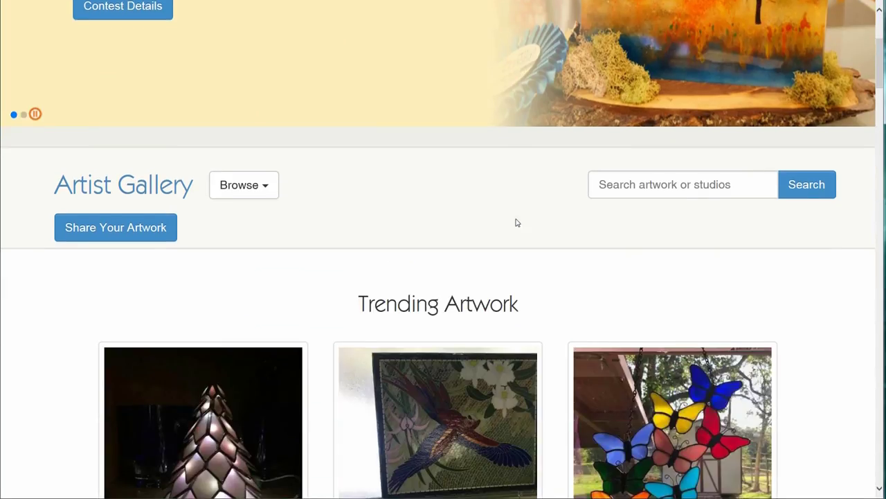
left_click(129, 229)
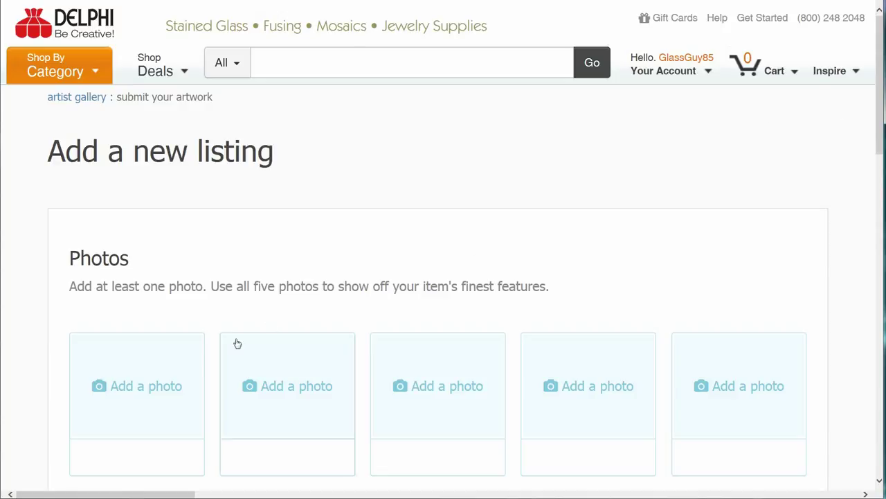
Upload DontGoChasinWaterfalls_Main and DontGoChasinWaterfalls_2 as the first listing photos.
left_click(140, 390)
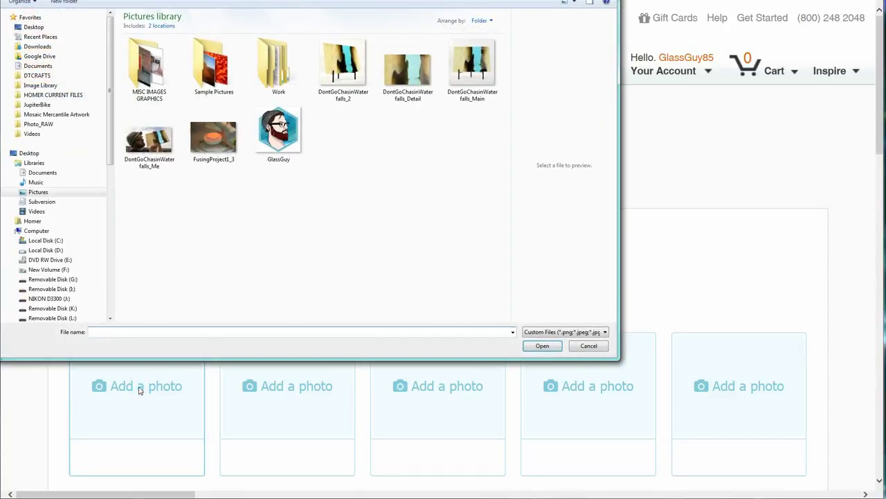
left_click(484, 63)
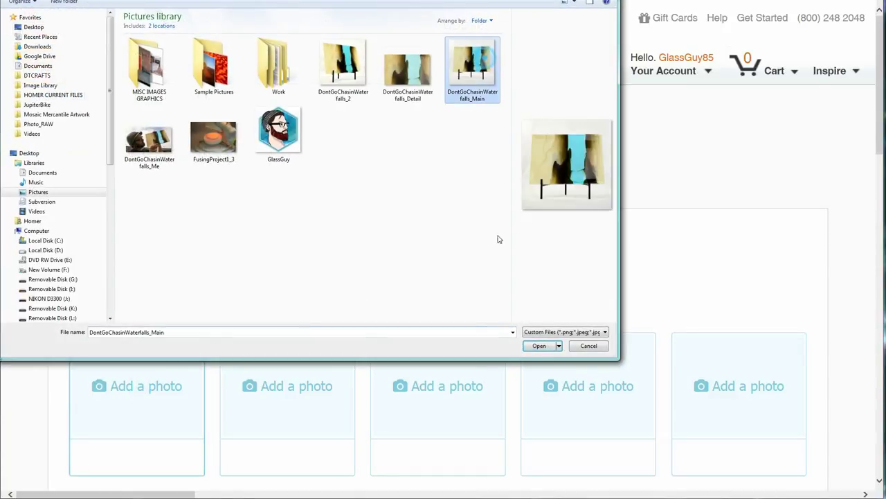
left_click(542, 346)
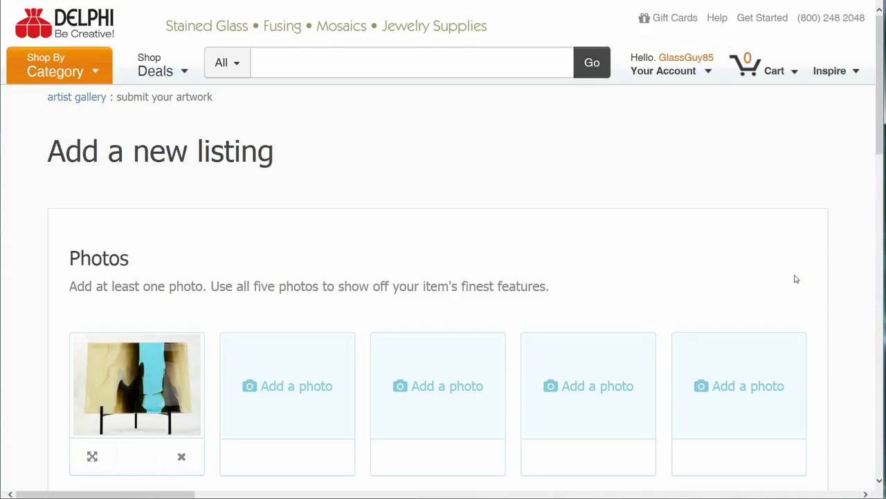
left_click(281, 387)
left_click(341, 66)
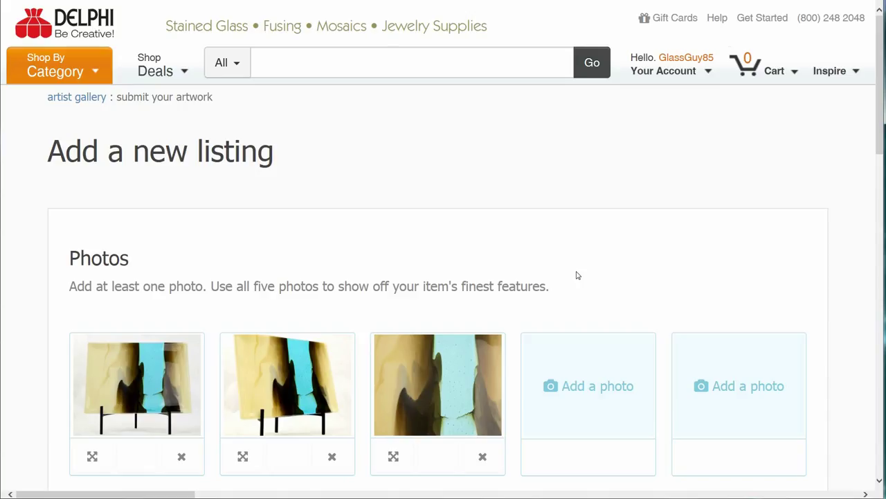
Upload the DontGoChasinWaterfalls_Me photo of the artist holding the glass into the fourth slot.
left_click(571, 389)
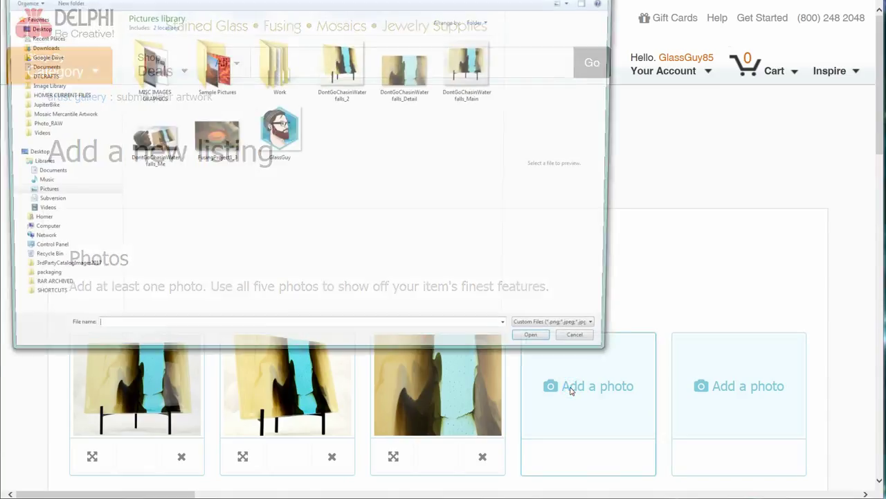
left_click(148, 140)
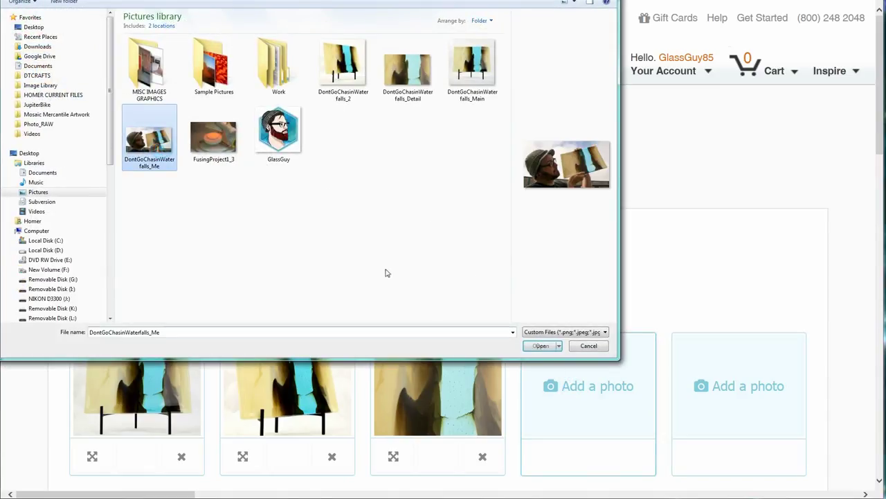
left_click(541, 346)
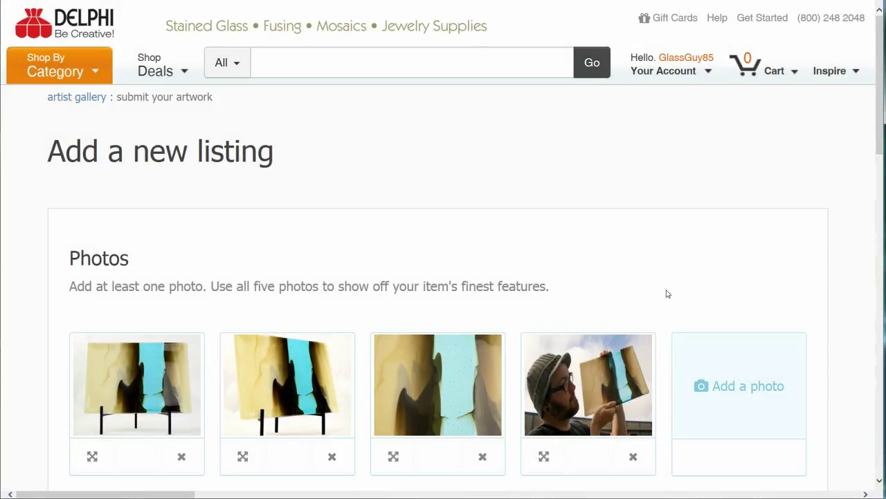
Title the listing 'Dont go chasin Waterfalls' and describe it as '12"x 18", Fused Glass, Kiln Fired'.
key("Tab")
type("Dont go ")
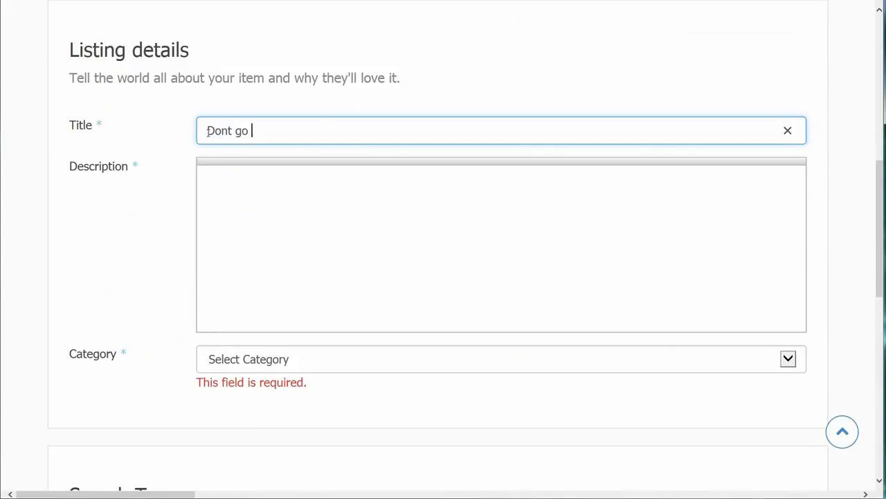
type("chasin Waterfalls")
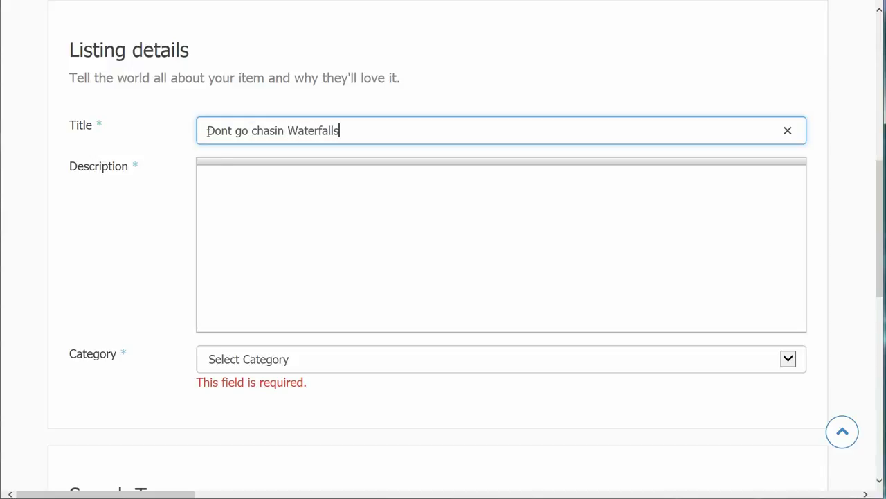
left_click(214, 190)
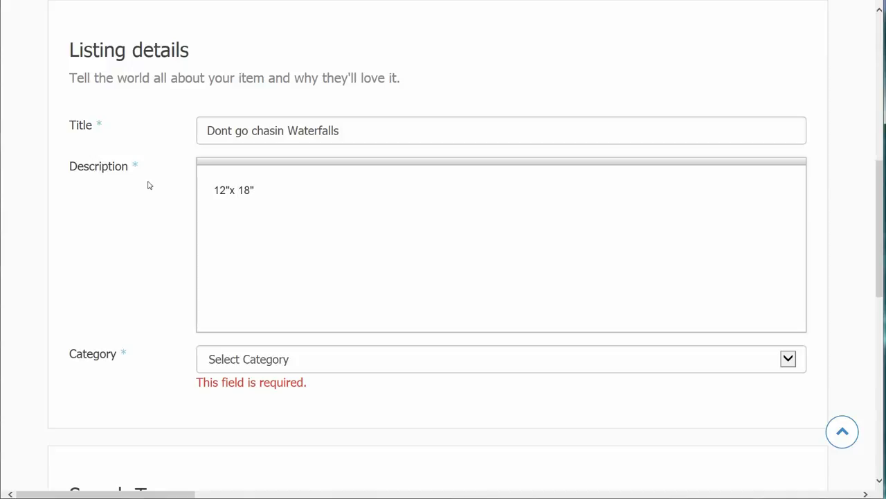
type("12\"x 18\", Fused Glass, Kiln Fired")
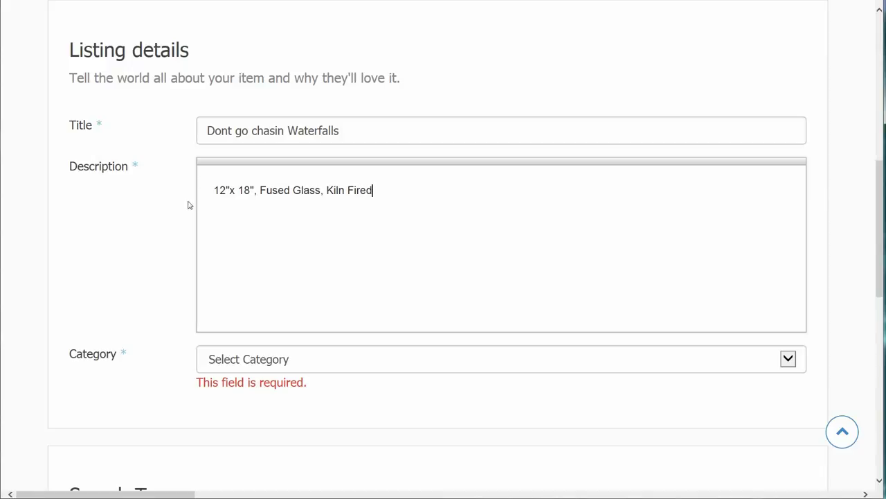
Set the listing category to kiln formed glass.
left_click(301, 360)
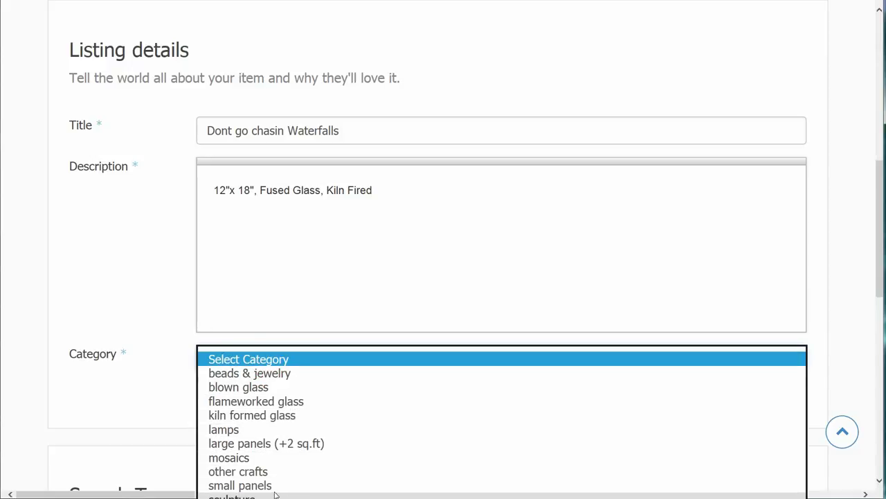
left_click(269, 416)
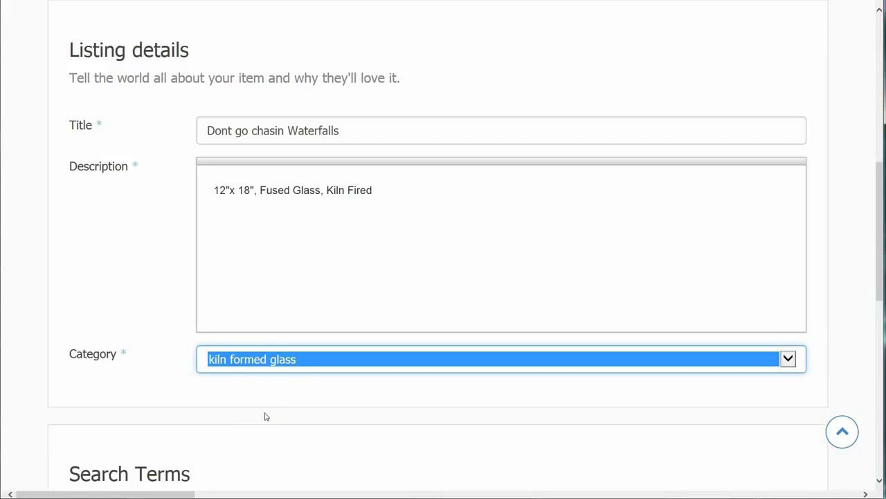
scroll(266, 416, "down", 4)
Add the tags Bullseye glass, translucent blue, fused glass and fall seasonal.
key("Tab")
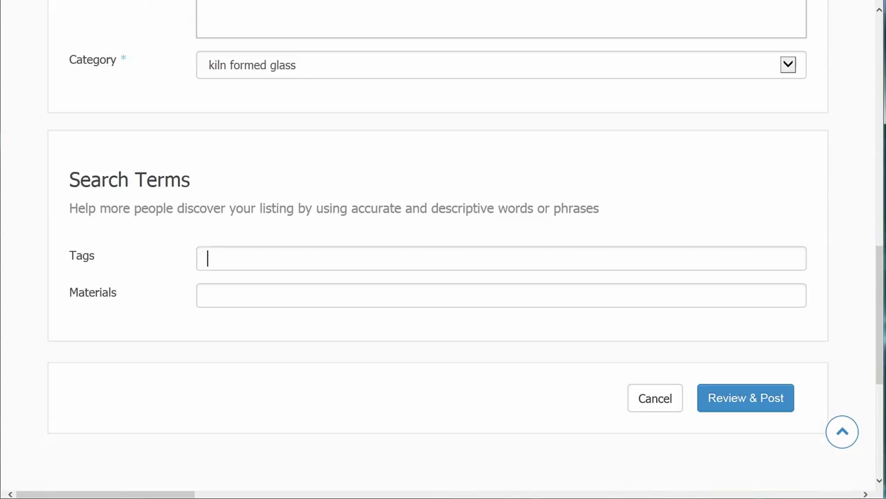
type("Bullseye glass")
key("Return")
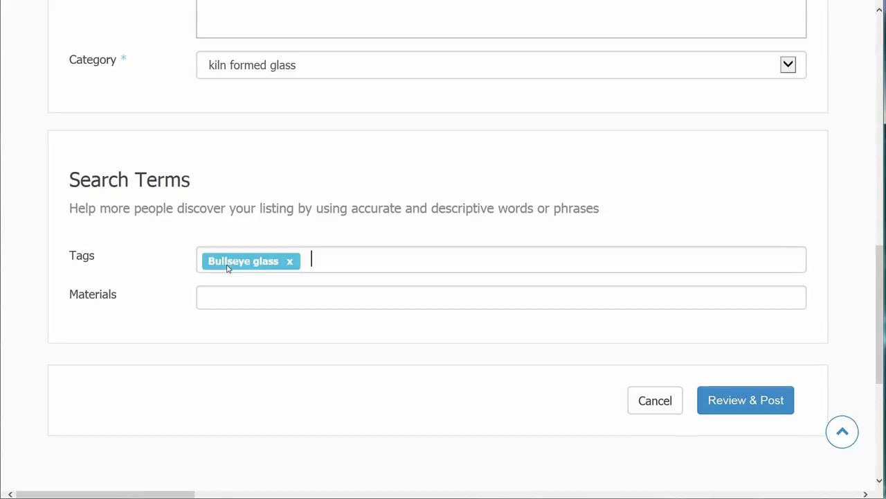
type("translucent blue")
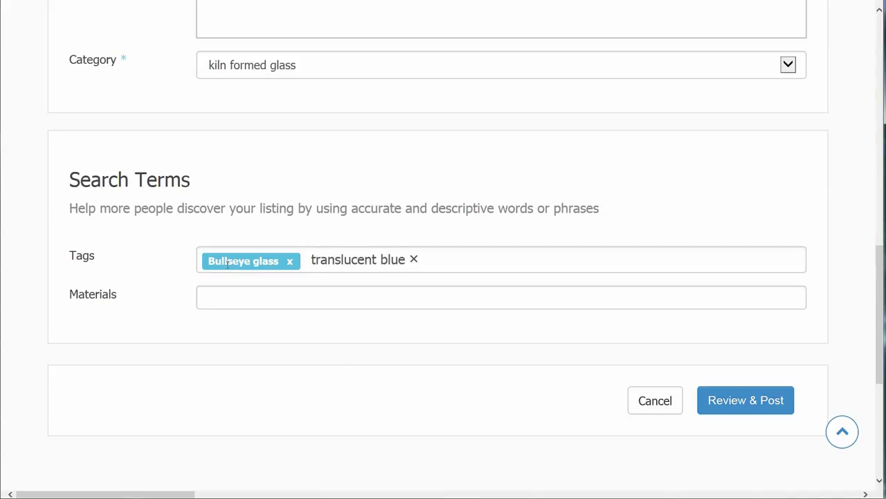
key("Return")
type("fused gla")
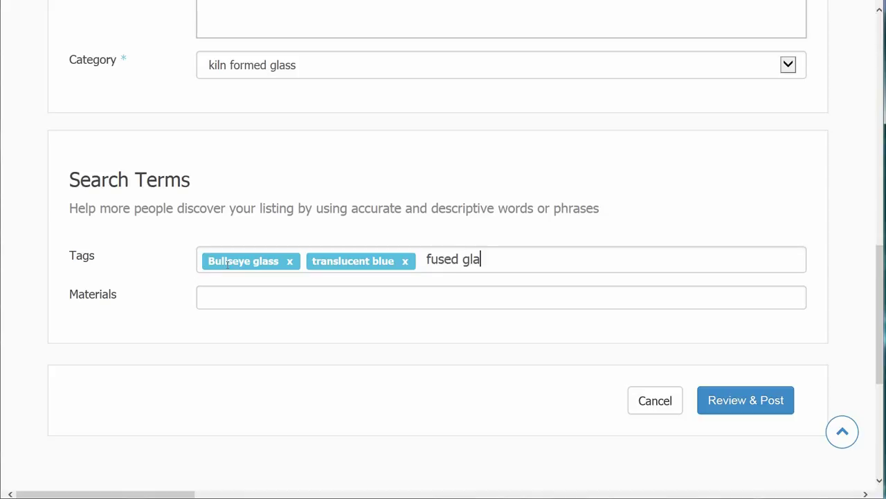
type("ss")
key("Return")
type("fall seasonal")
key("Return")
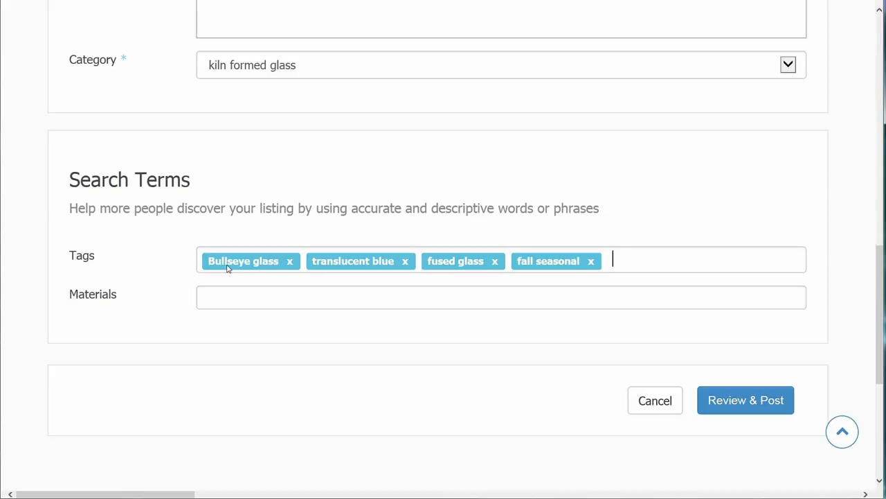
Enter Bullseye glass as the material and send the listing to Review & Post.
left_click(214, 297)
type("Bullseye glass")
key("Return")
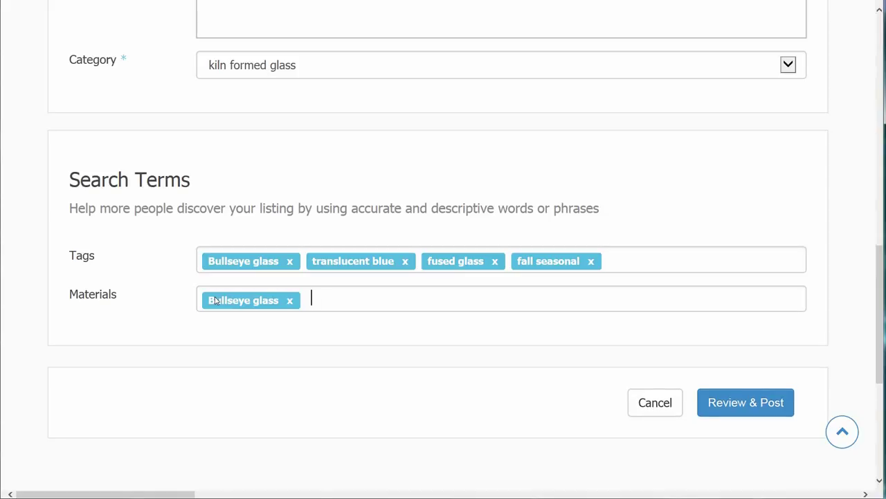
left_click(722, 408)
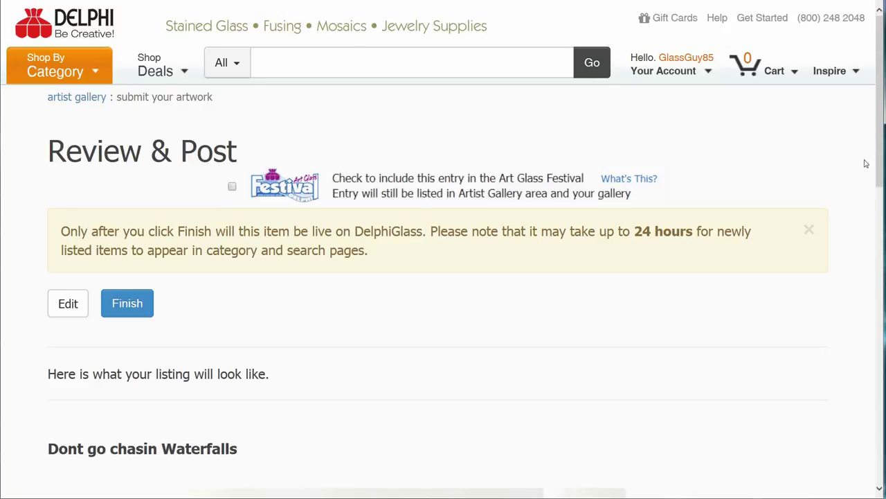
View the second, close-up third and artist-holding-glass photos in the review preview.
scroll(520, 265, "down", 3)
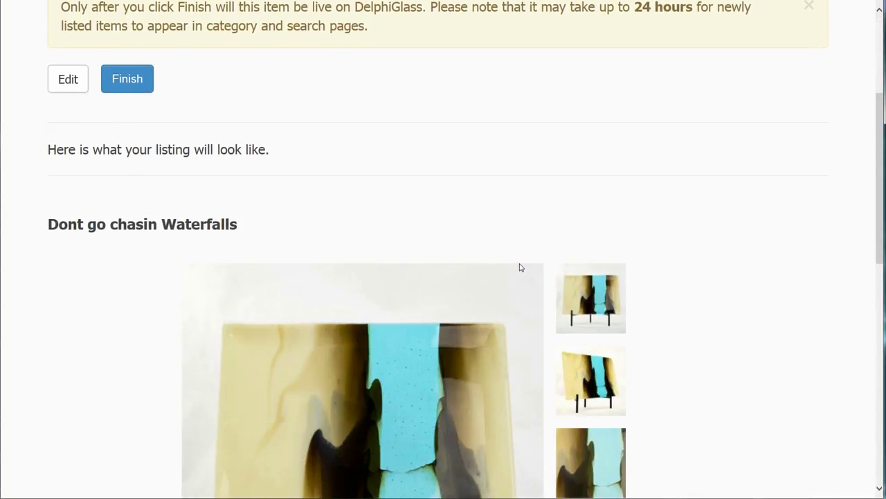
scroll(520, 267, "down", 3)
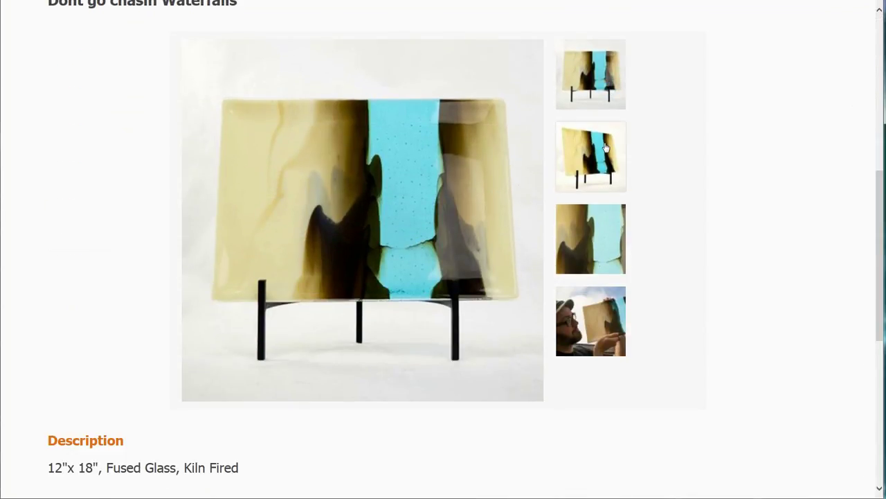
left_click(606, 147)
left_click(611, 224)
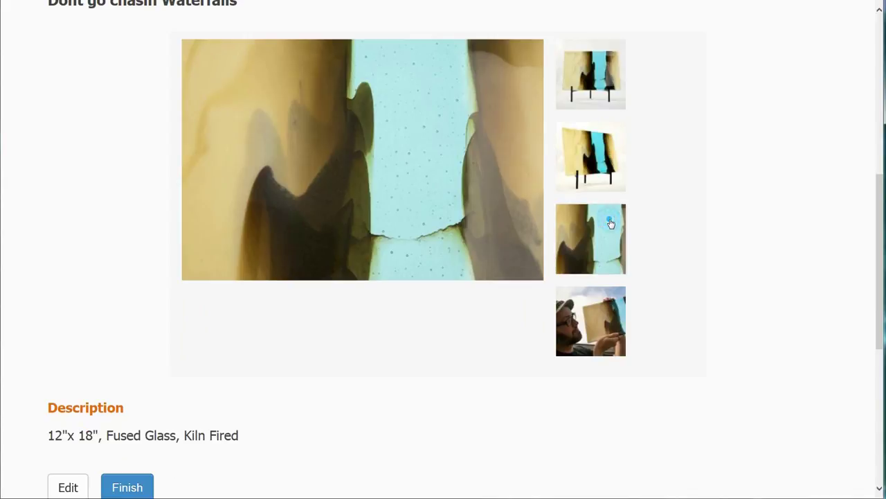
left_click(616, 312)
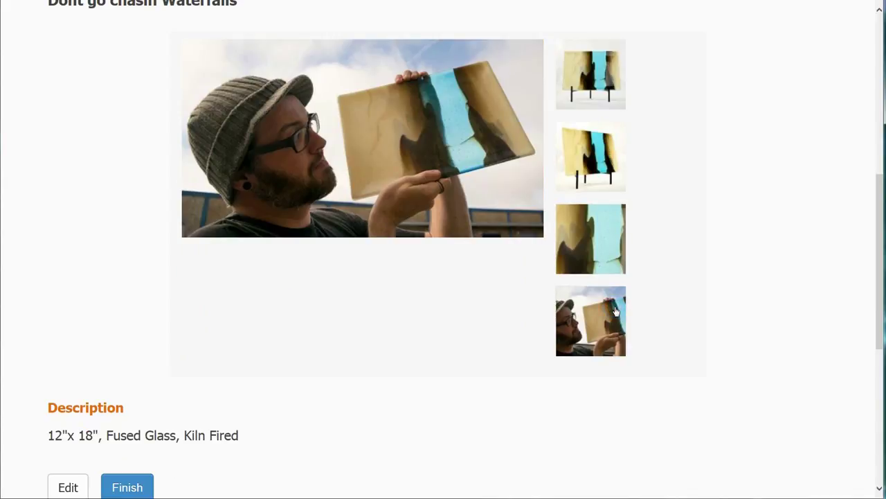